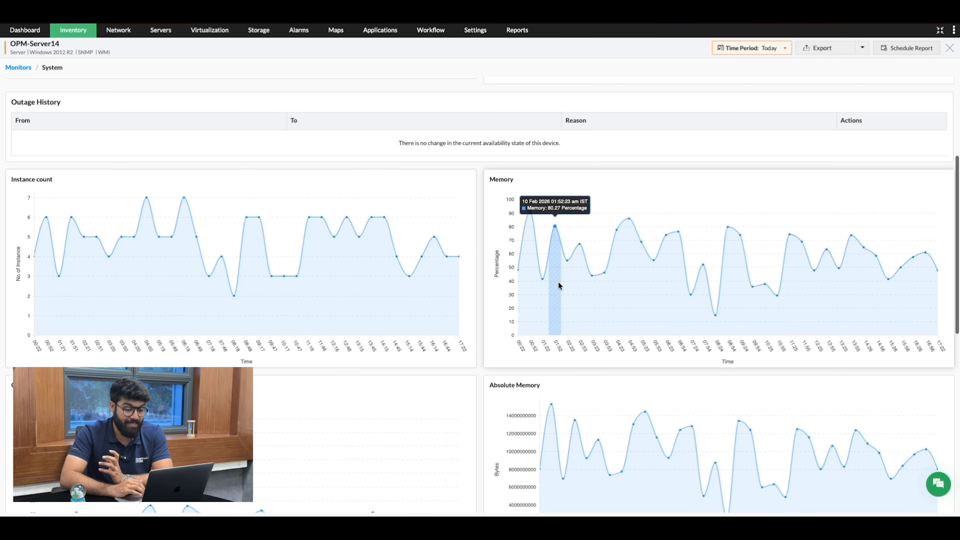
- Review the System process monitor's availability, instance count, memory and CPU graphs, and return to the process monitors list
{"action": "scroll", "coordinate": [610, 290], "scroll_direction": "down", "scroll_amount": 3}
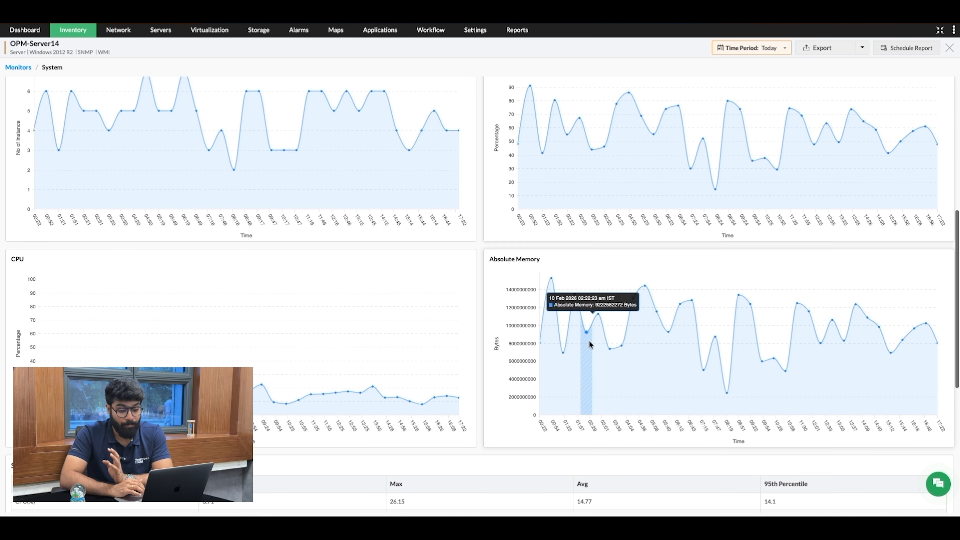
{"action": "scroll", "coordinate": [614, 364], "scroll_direction": "up", "scroll_amount": 1}
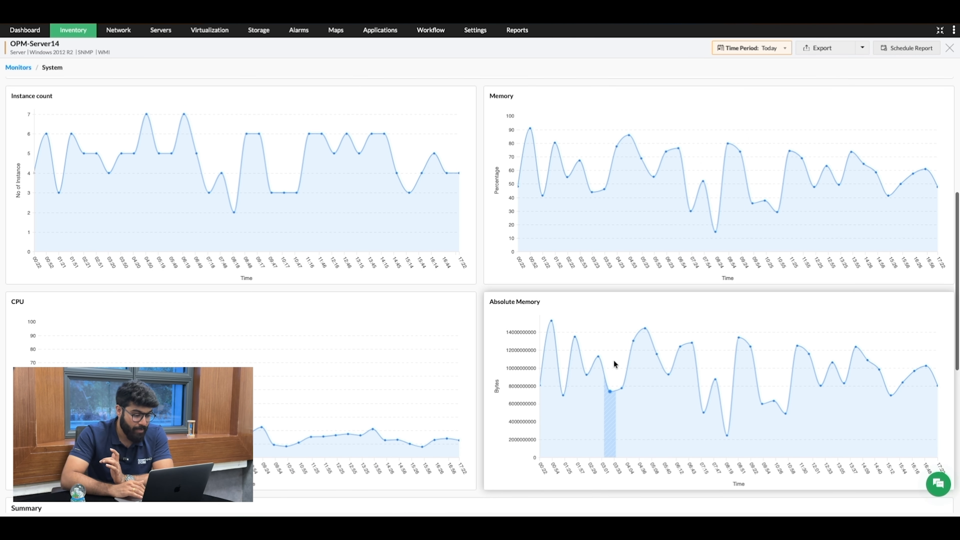
{"action": "scroll", "coordinate": [614, 364], "scroll_direction": "down", "scroll_amount": 8}
{"action": "scroll", "coordinate": [614, 364], "scroll_direction": "up", "scroll_amount": 15}
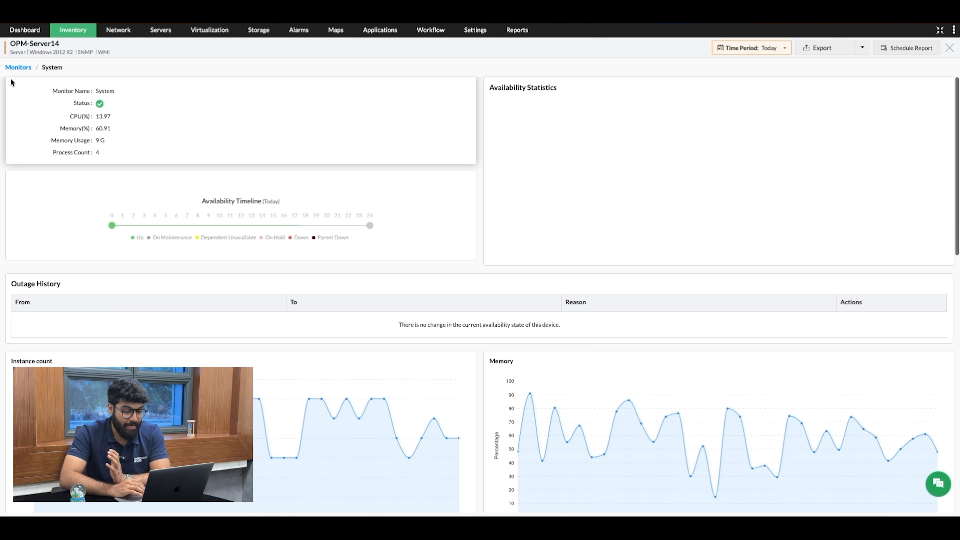
{"action": "left_click", "coordinate": [19, 68]}
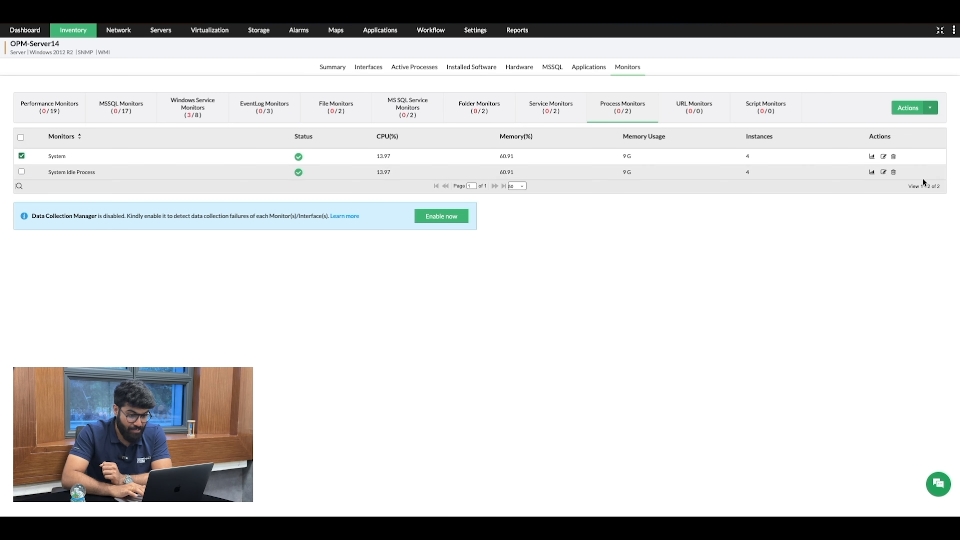
- View the processes available for adding as process monitors on OPM-Server14, and close the list without adding any
{"action": "left_click", "coordinate": [929, 108]}
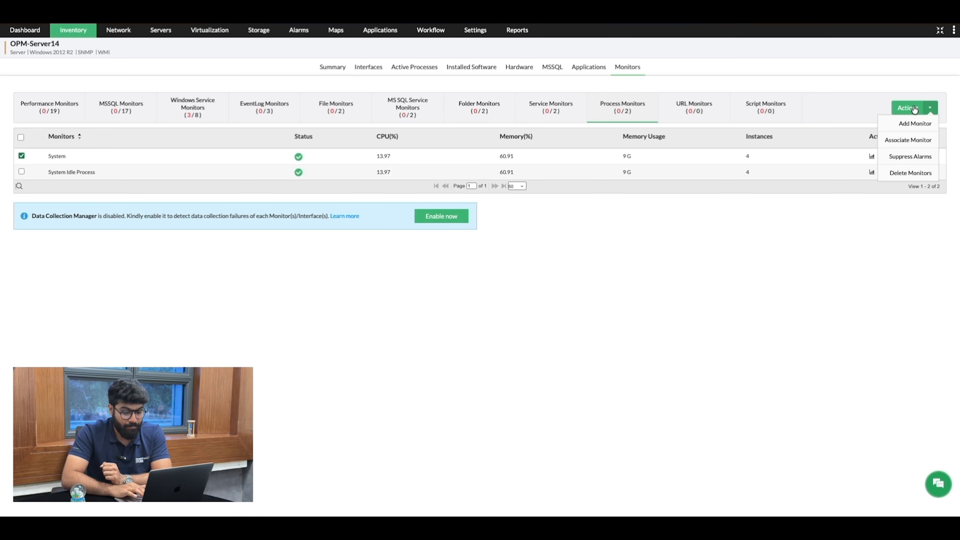
{"action": "left_click", "coordinate": [925, 123]}
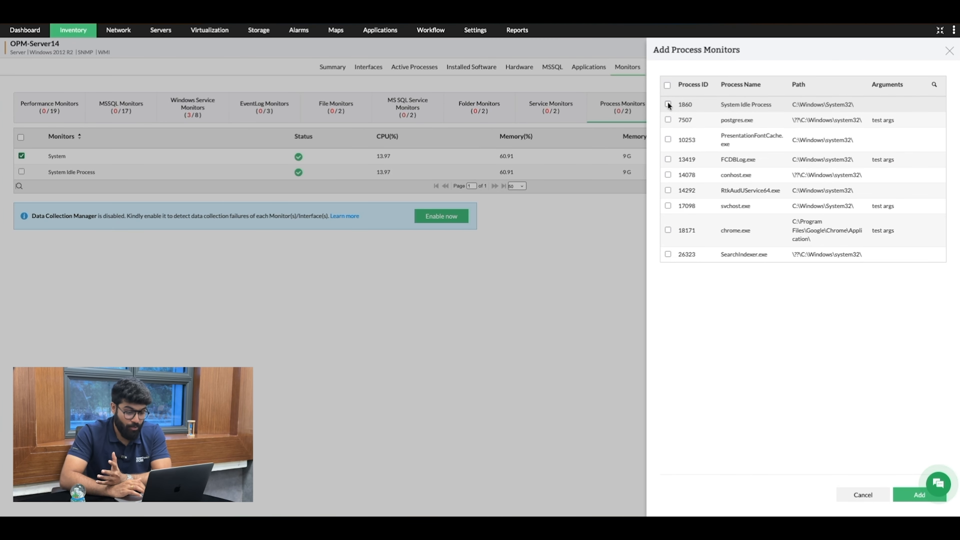
{"action": "left_click", "coordinate": [950, 52]}
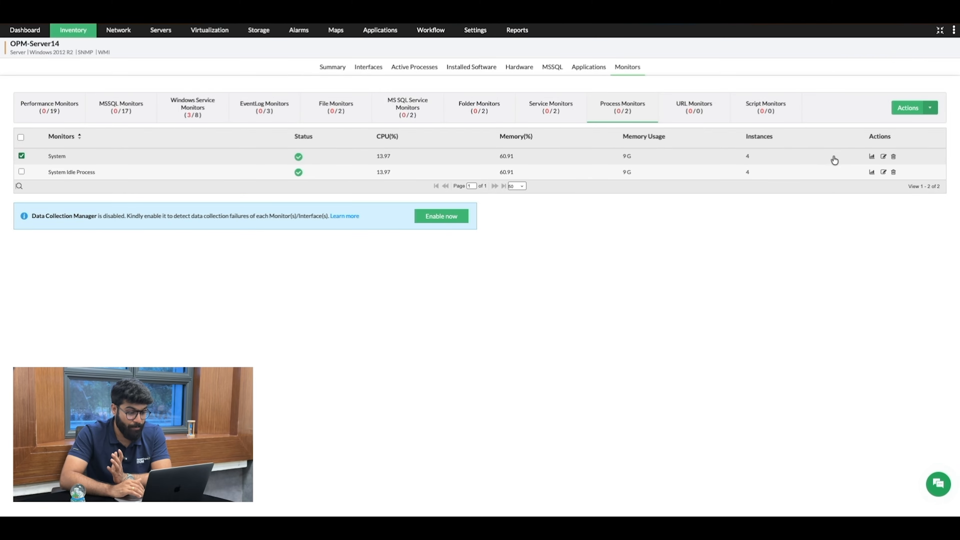
- Open the System process monitor for editing and review its path, arguments and process-down alarm severity, keeping Trouble
{"action": "left_click", "coordinate": [868, 156]}
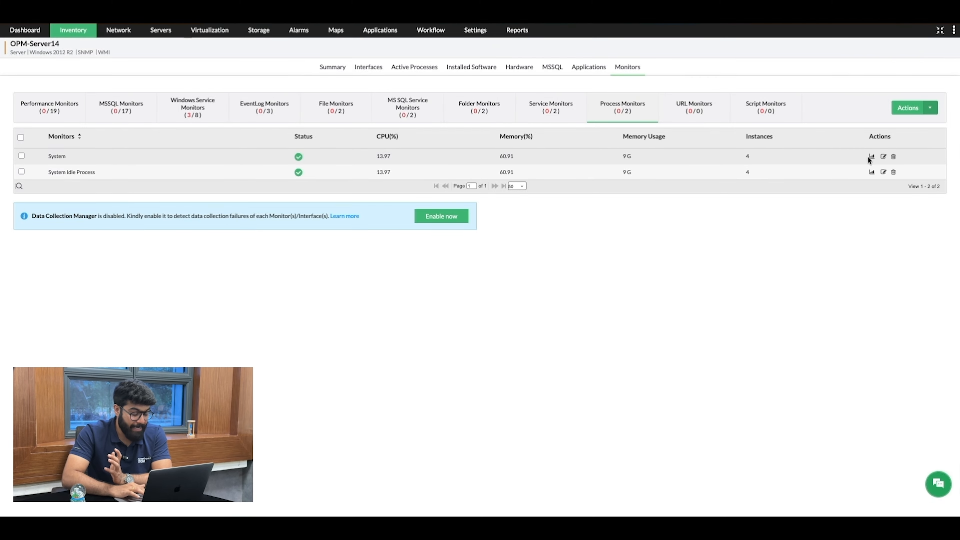
{"action": "left_click", "coordinate": [883, 157]}
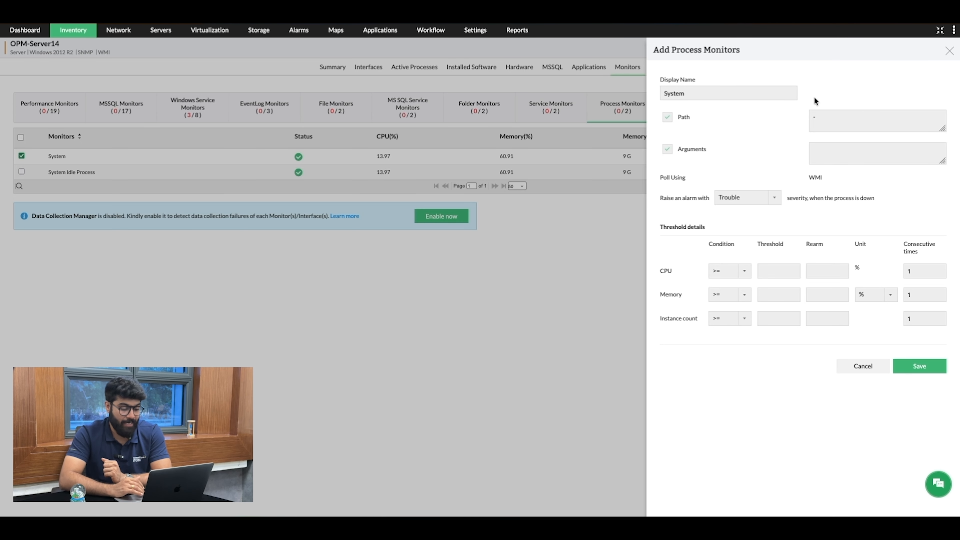
{"action": "left_click", "coordinate": [814, 117]}
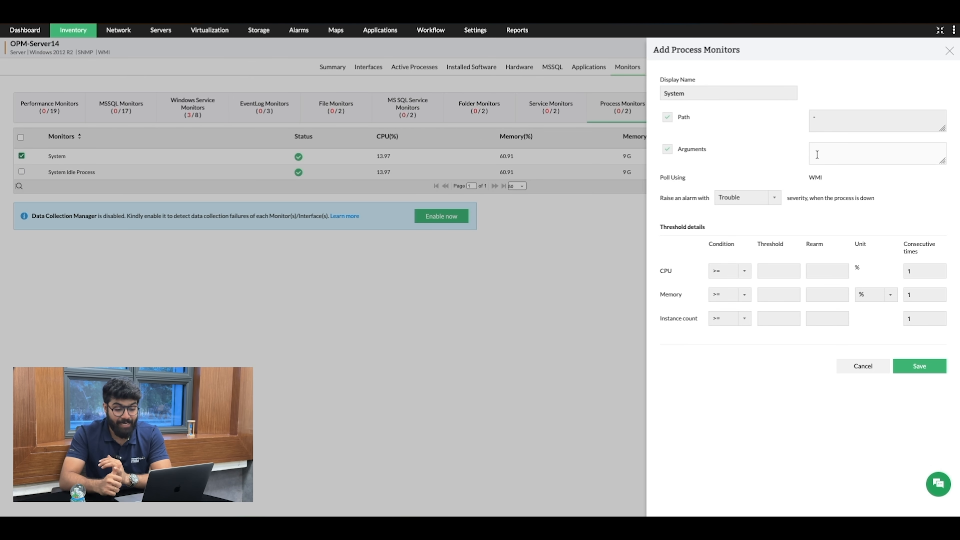
{"action": "left_click", "coordinate": [774, 201]}
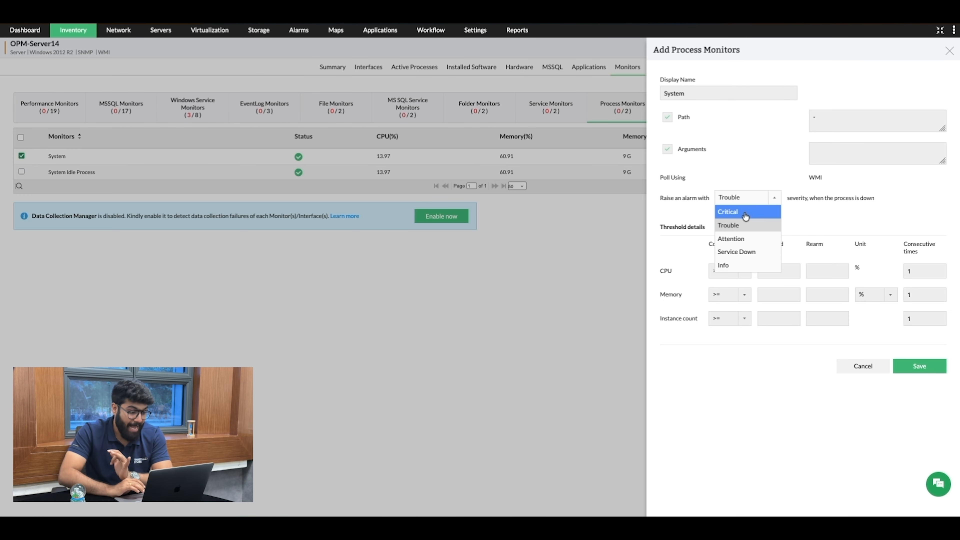
{"action": "left_click", "coordinate": [740, 226]}
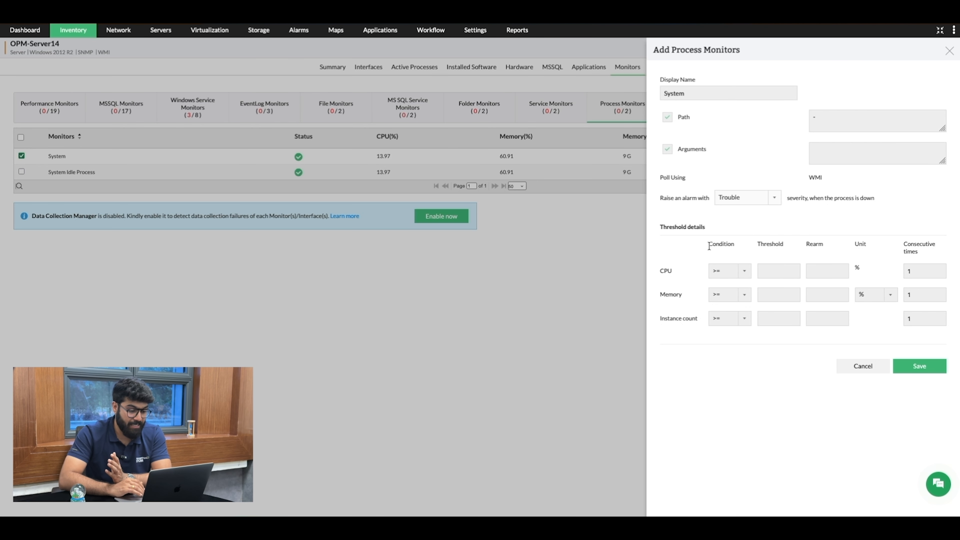
- Enter a CPU threshold of >= 75% with a rearm value of 70% for the System process, and close without saving
{"action": "left_click", "coordinate": [744, 271]}
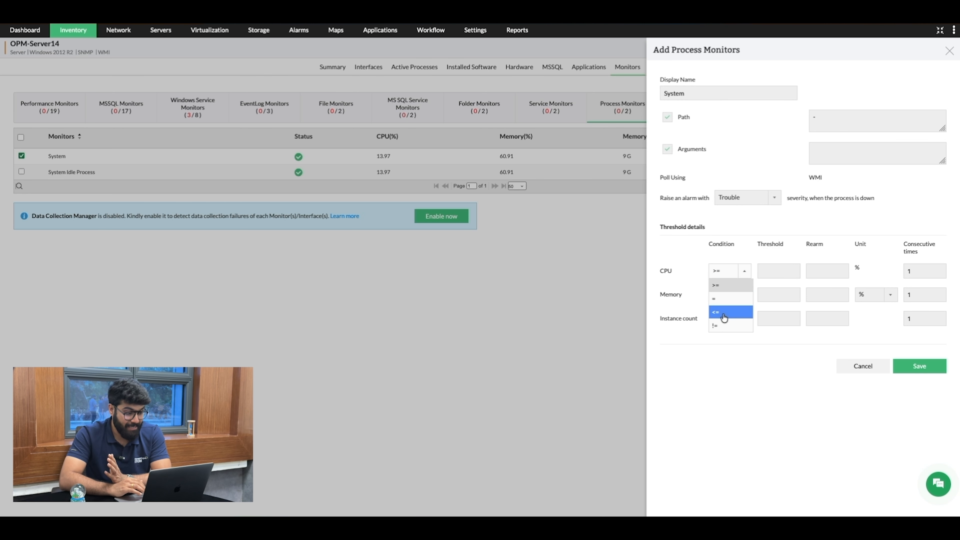
{"action": "left_click", "coordinate": [773, 271]}
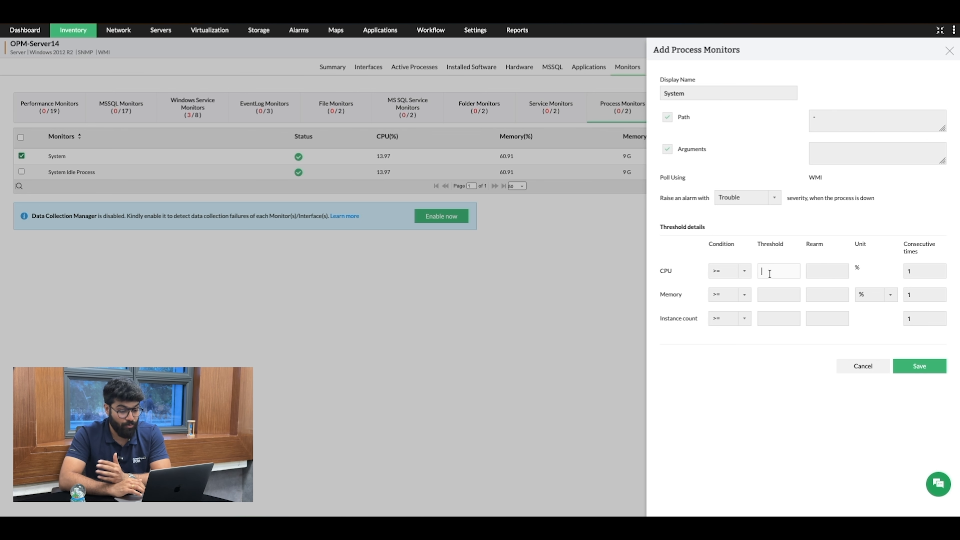
{"action": "left_click", "coordinate": [818, 271]}
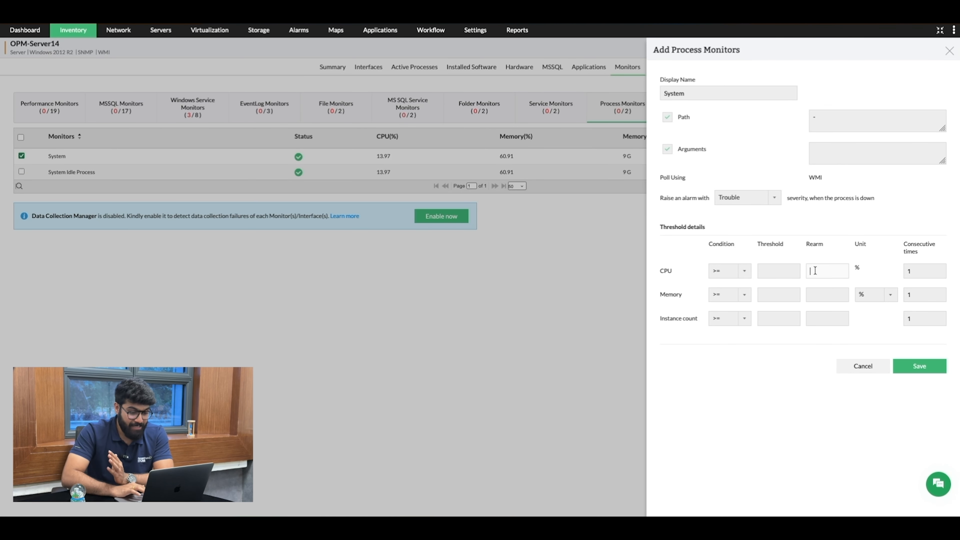
{"action": "left_click", "coordinate": [773, 272]}
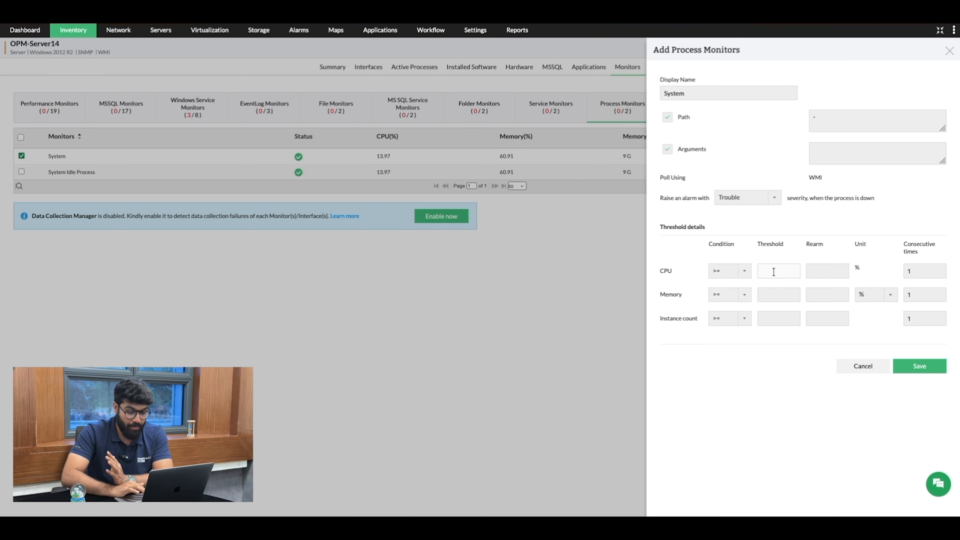
{"action": "type", "text": "75"}
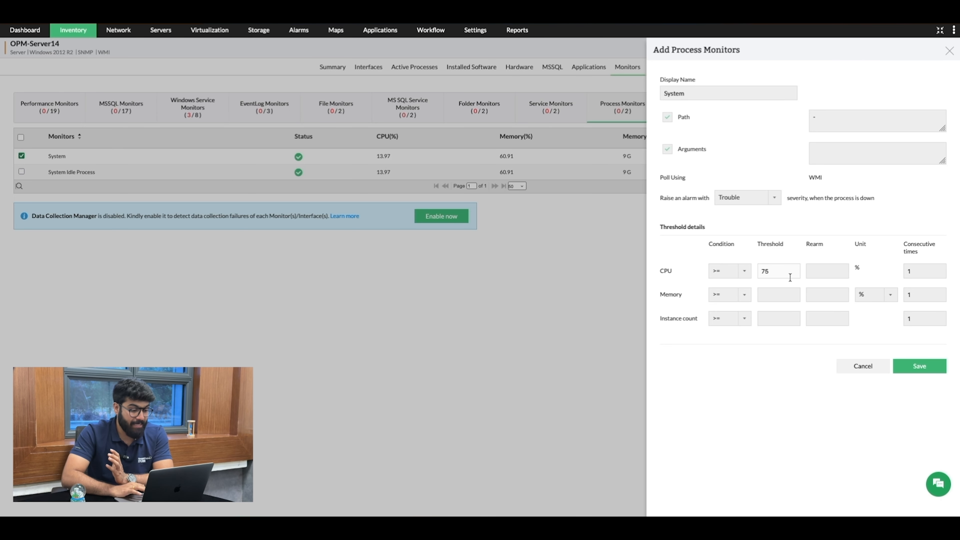
{"action": "left_click", "coordinate": [824, 268]}
{"action": "type", "text": "70"}
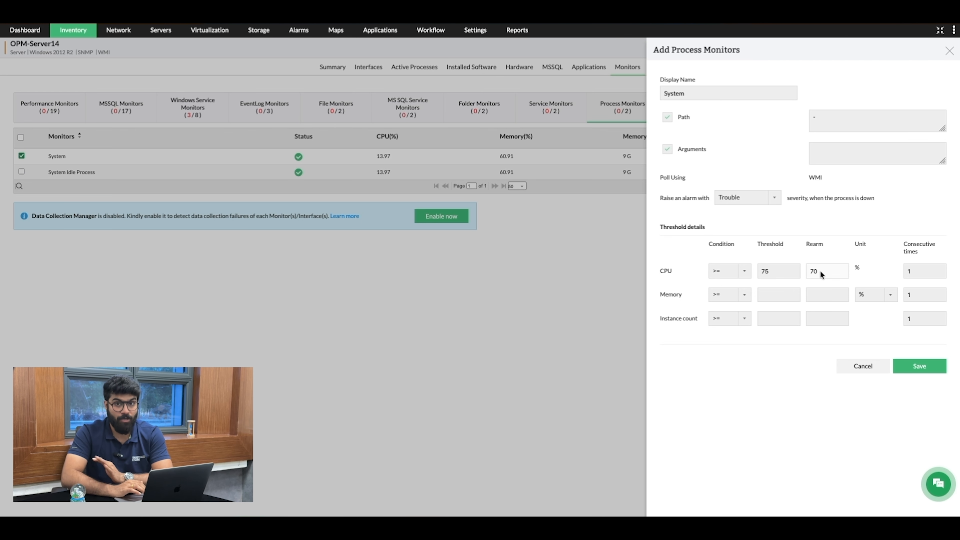
{"action": "left_click", "coordinate": [950, 52]}
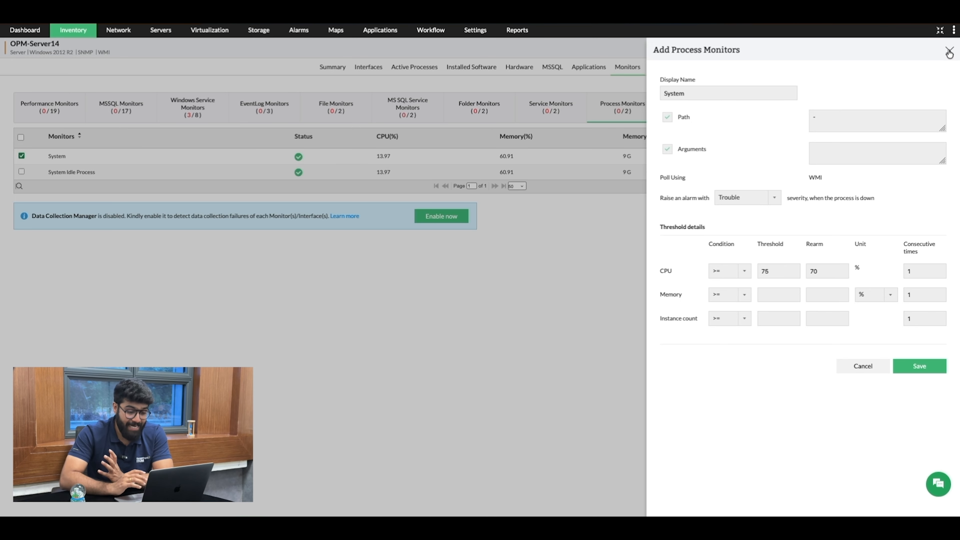
{"action": "left_click", "coordinate": [949, 52]}
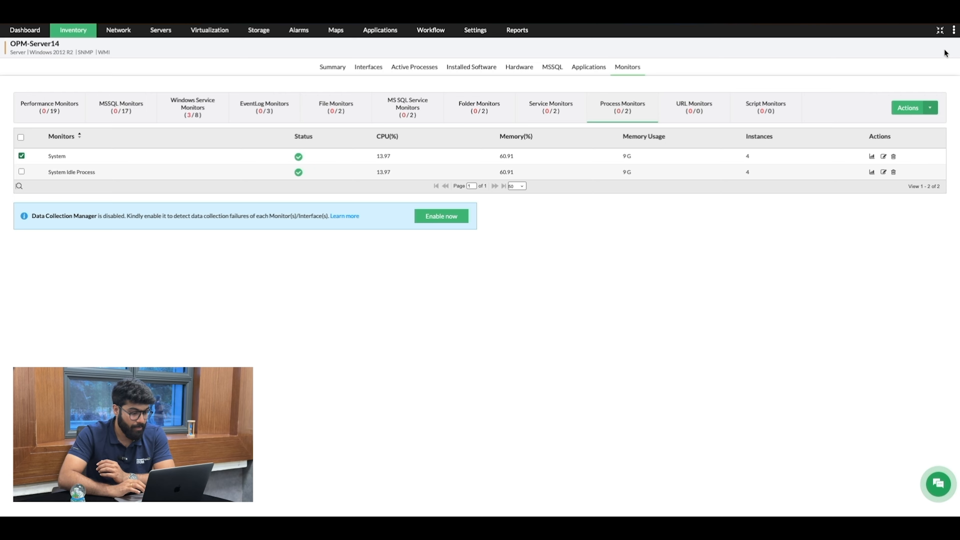
- Open the availability monitoring settings from the device summary, try the Custom polling interval, and close without saving
{"action": "left_click", "coordinate": [333, 67]}
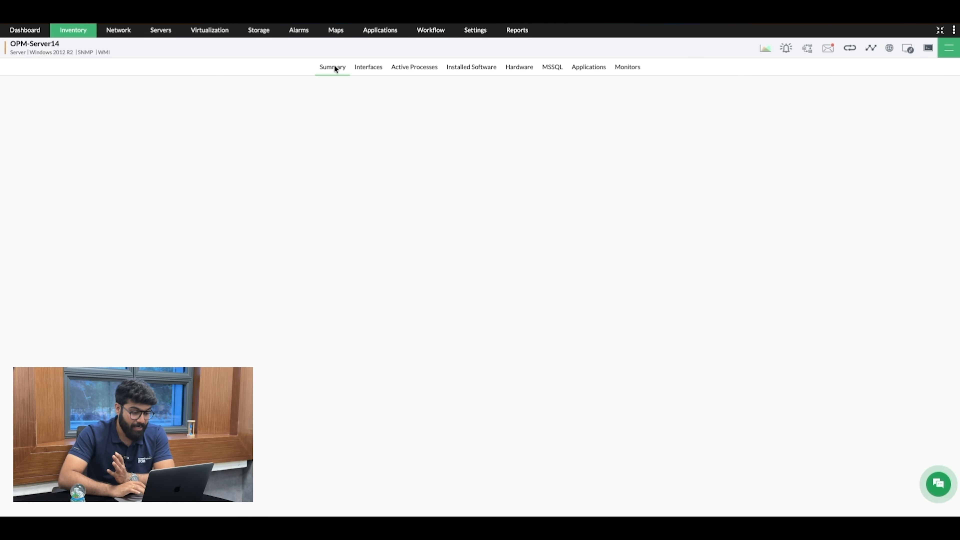
{"action": "left_click", "coordinate": [949, 53]}
{"action": "left_click", "coordinate": [923, 67]}
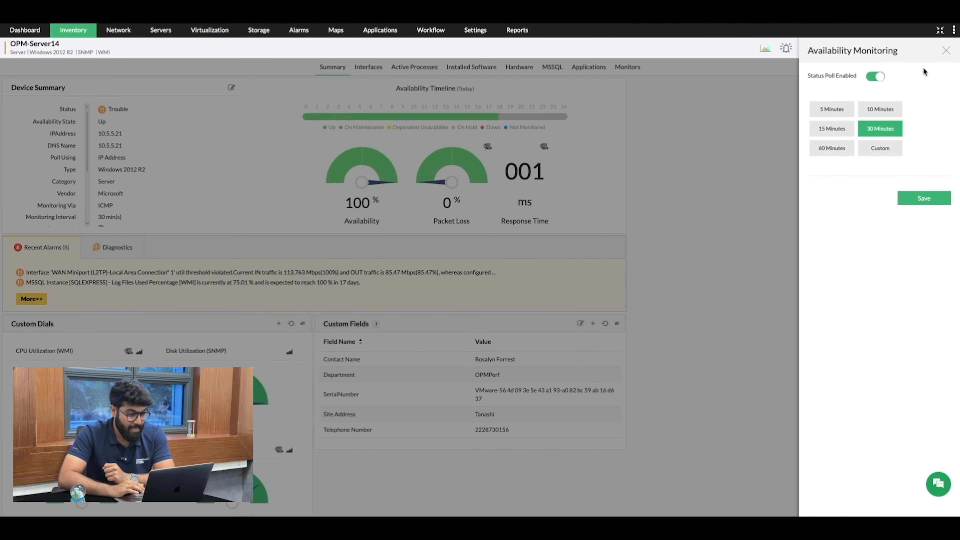
{"action": "left_click", "coordinate": [870, 152]}
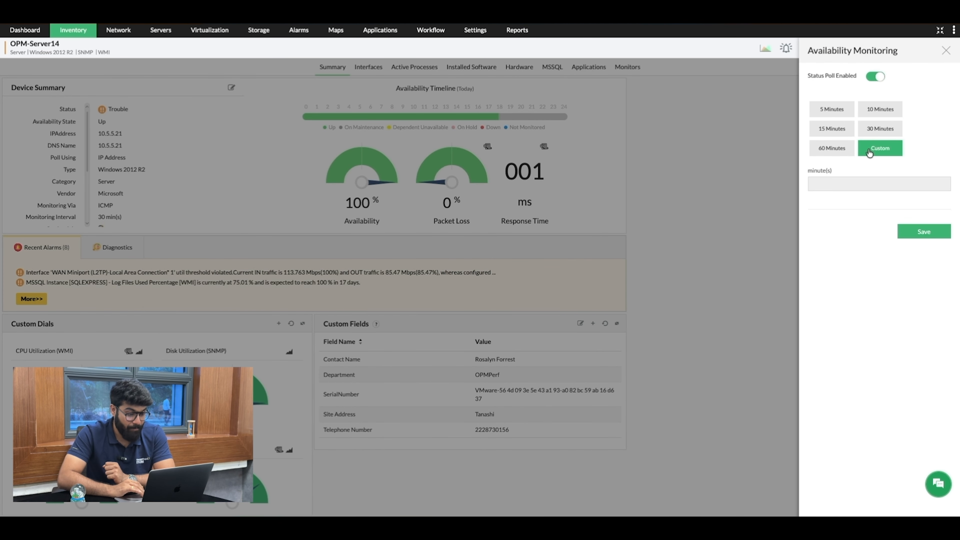
{"action": "left_click", "coordinate": [836, 183]}
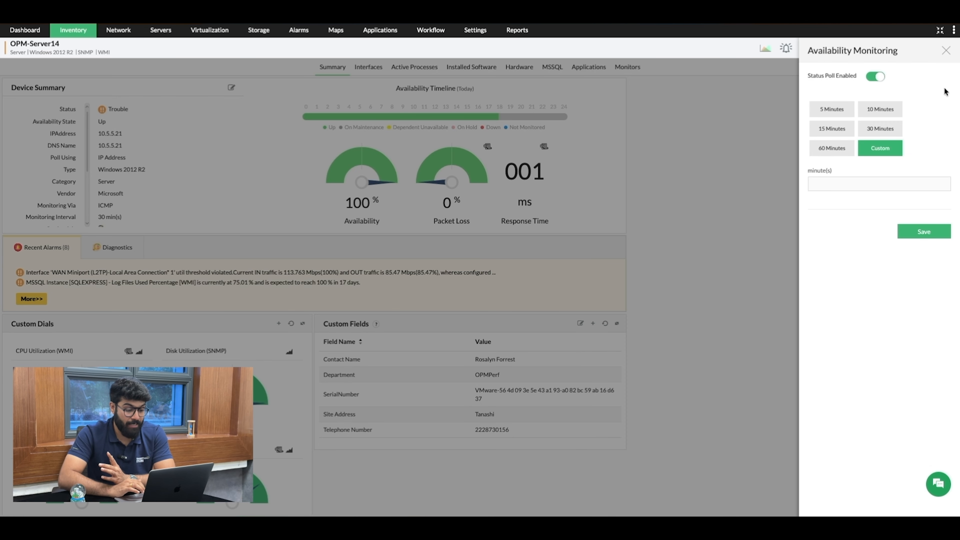
{"action": "left_click", "coordinate": [937, 89]}
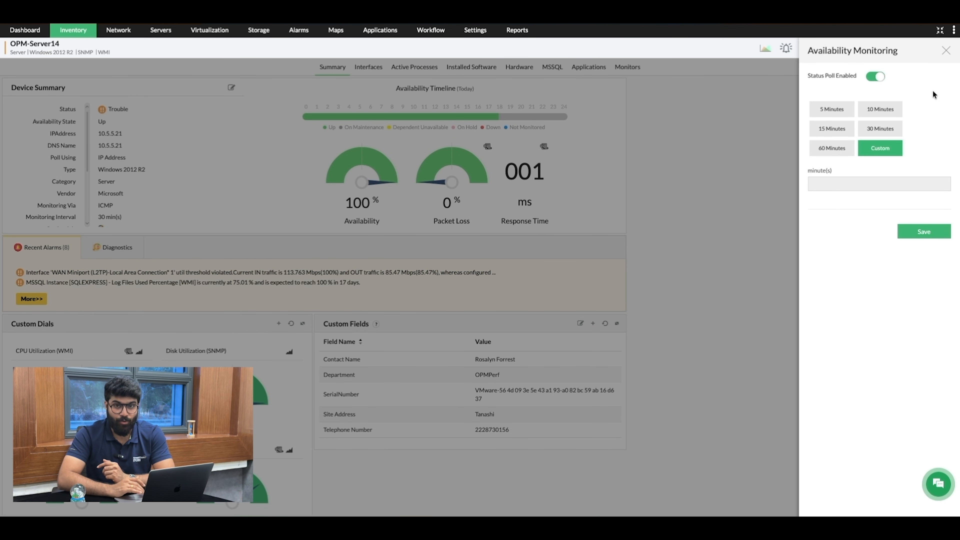
{"action": "left_click", "coordinate": [946, 51]}
{"action": "left_click", "coordinate": [948, 53]}
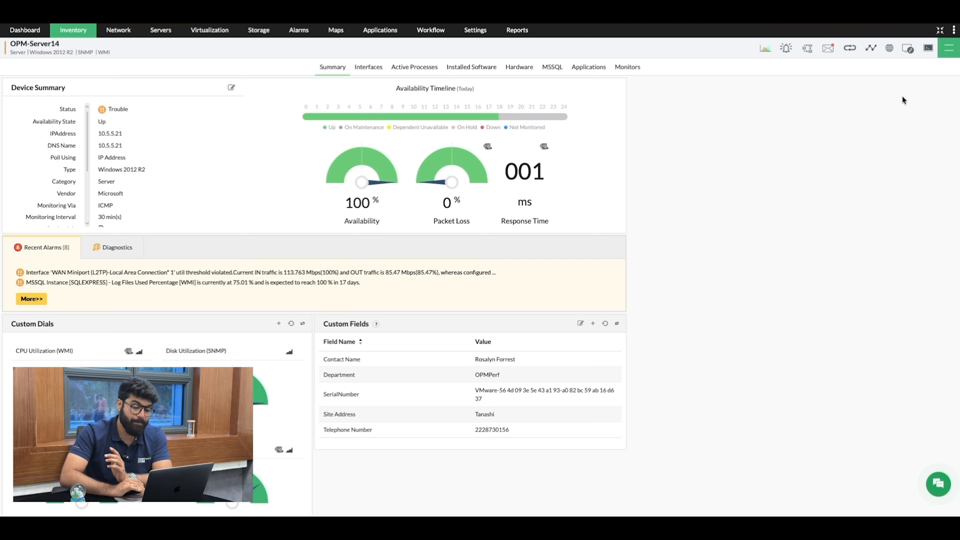
- Show the device's service monitors, view the form for adding a service monitor, and close it
{"action": "left_click", "coordinate": [635, 62]}
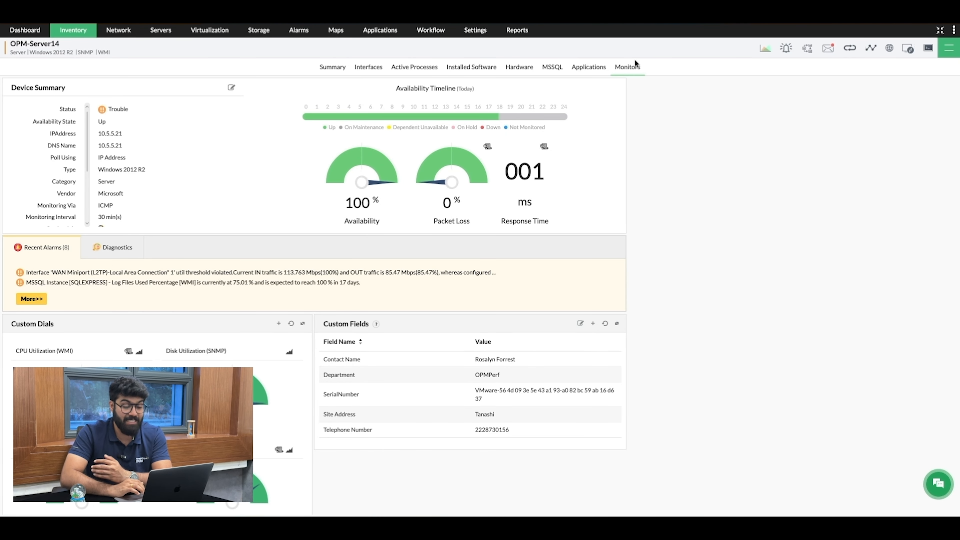
{"action": "left_click", "coordinate": [540, 111]}
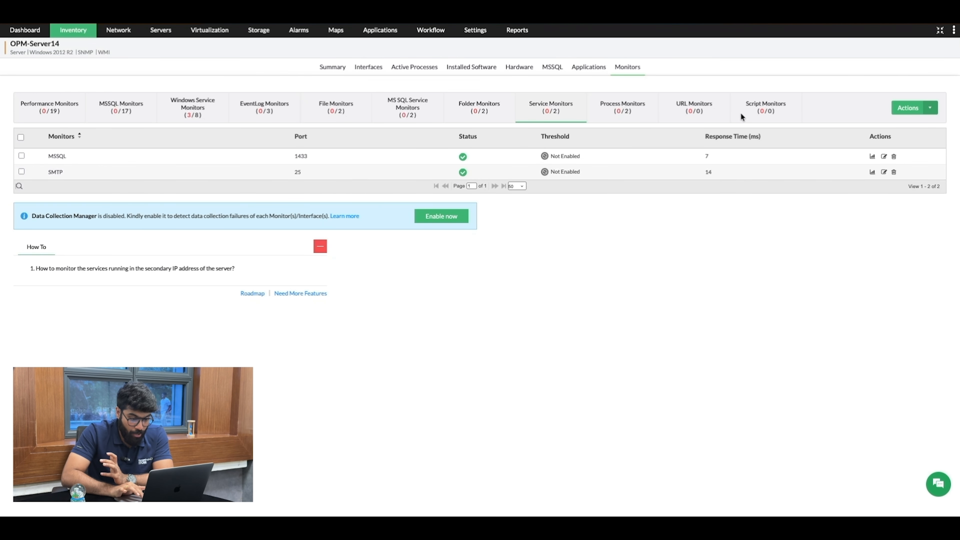
{"action": "left_click", "coordinate": [925, 118]}
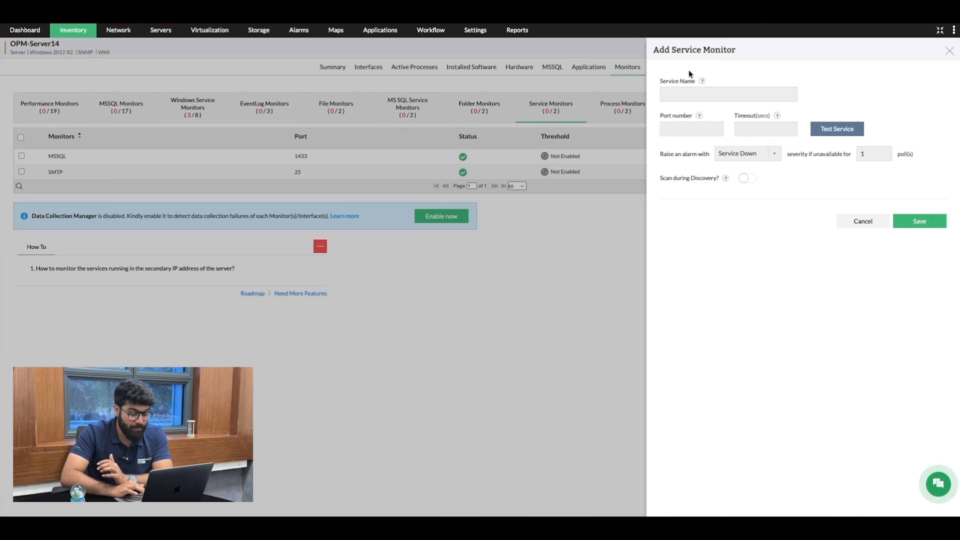
{"action": "left_click", "coordinate": [949, 53]}
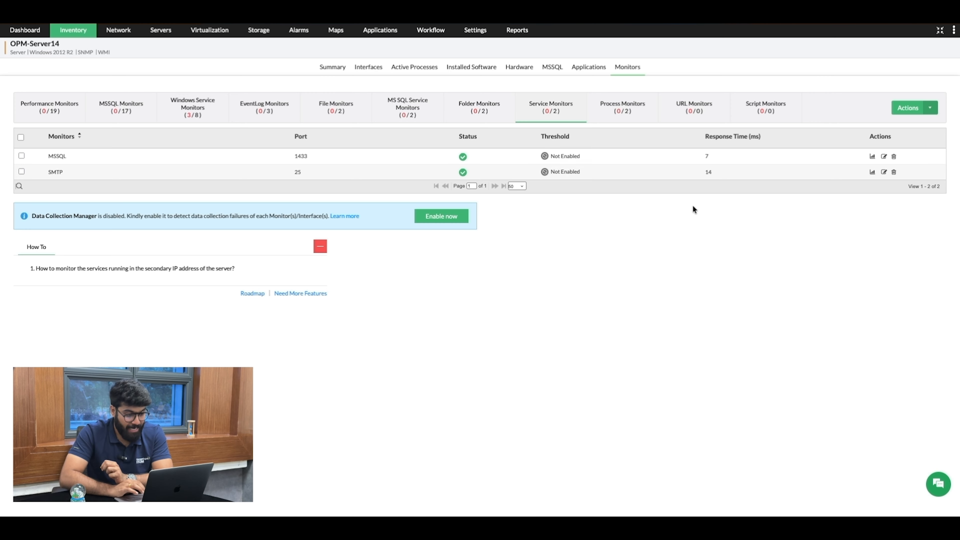
- Edit the MSSQL service monitor to raise a Critical alarm if it is unavailable for 3 polls
{"action": "left_click", "coordinate": [883, 156]}
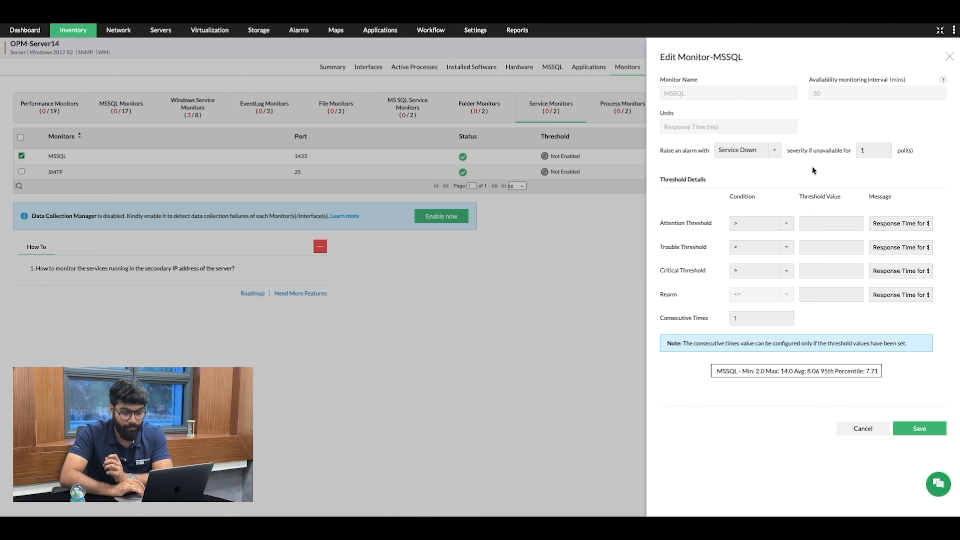
{"action": "left_click", "coordinate": [774, 151]}
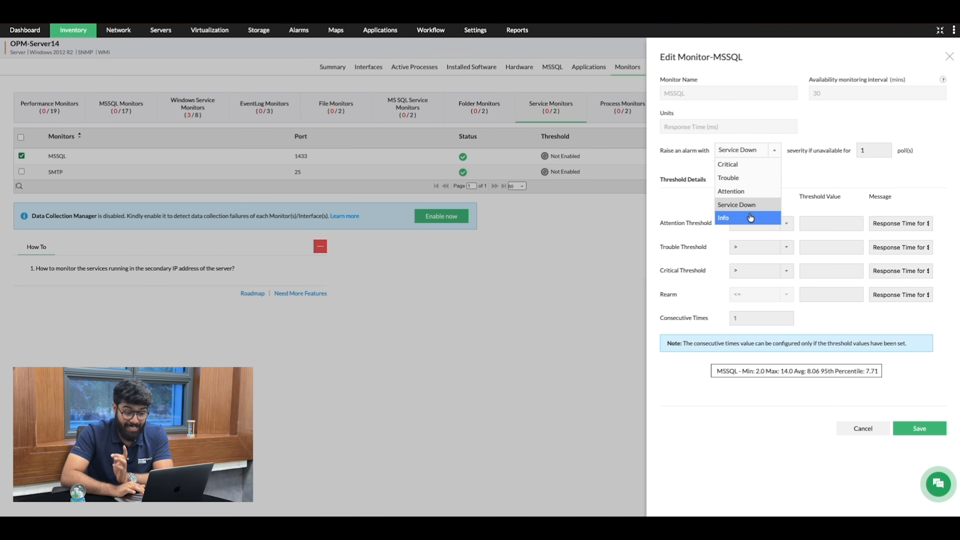
{"action": "left_click", "coordinate": [874, 149]}
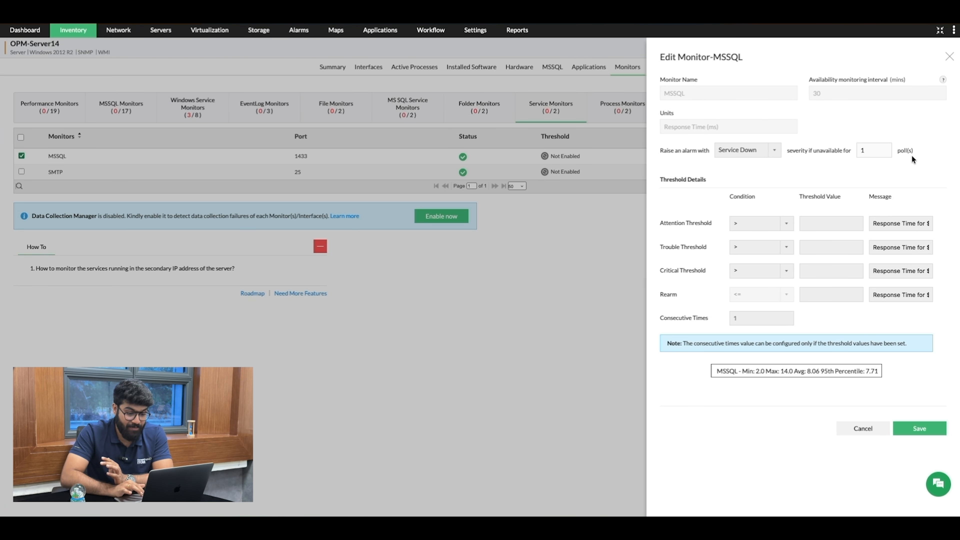
{"action": "left_click", "coordinate": [748, 151]}
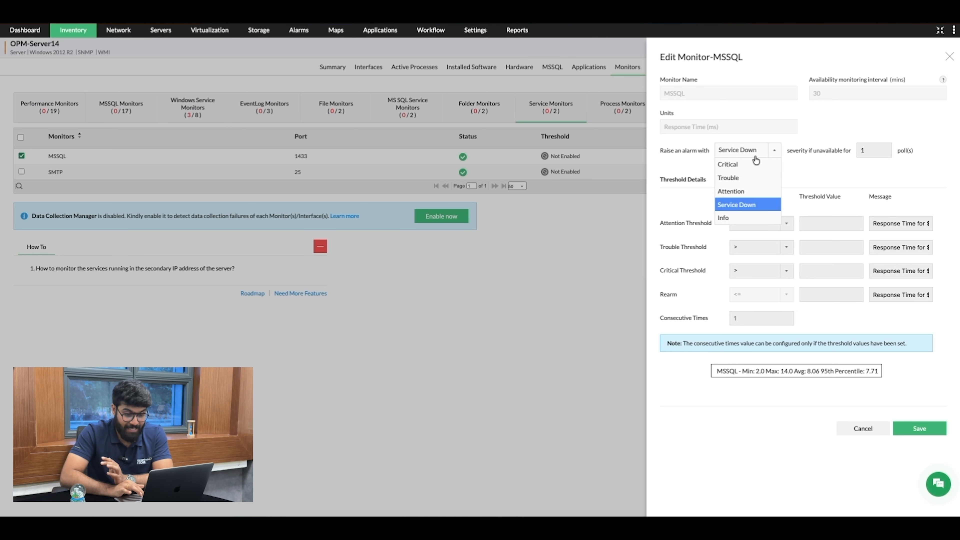
{"action": "left_click", "coordinate": [739, 170]}
{"action": "left_click", "coordinate": [869, 150]}
{"action": "key", "text": "BackSpace"}
{"action": "type", "text": "3"}
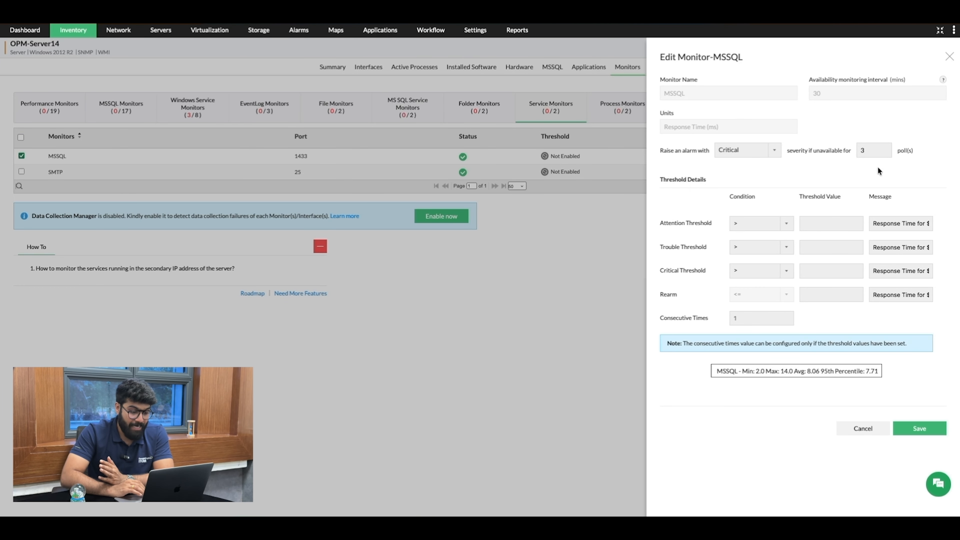
- Close the MSSQL monitor editor without saving, and review the MSSQL service's availability timeline and response time graph for today
{"action": "left_click", "coordinate": [950, 57]}
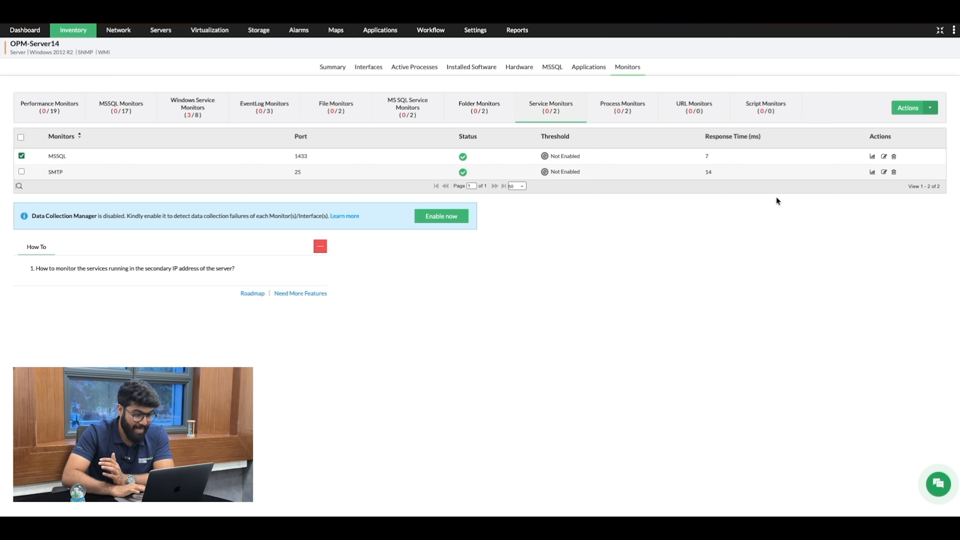
{"action": "left_click", "coordinate": [872, 157]}
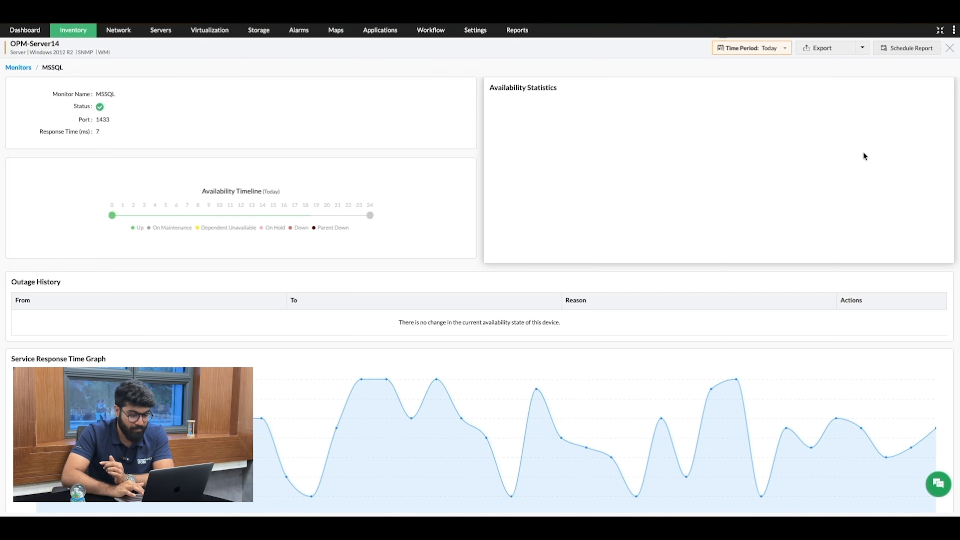
{"action": "scroll", "coordinate": [798, 185], "scroll_direction": "down", "scroll_amount": 3}
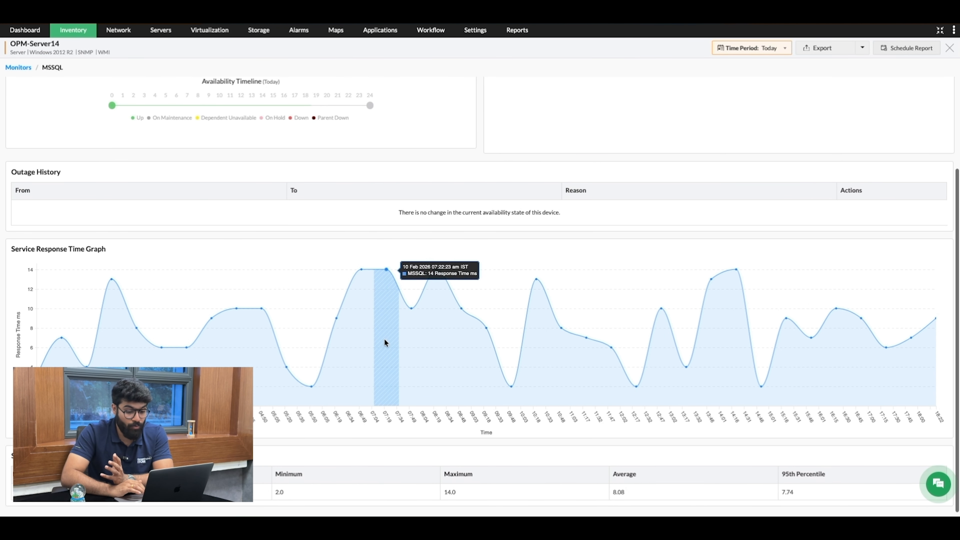
{"action": "scroll", "coordinate": [287, 204], "scroll_direction": "up", "scroll_amount": 3}
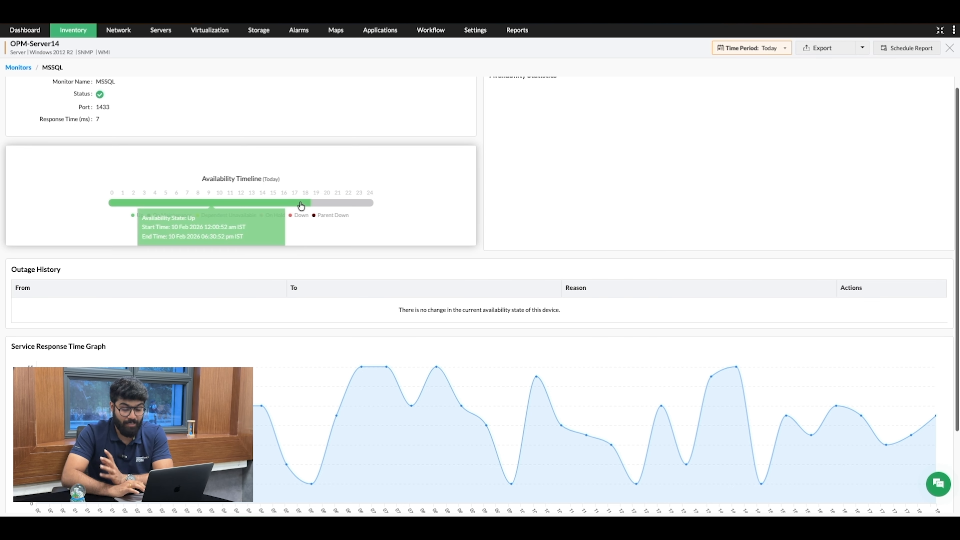
{"action": "left_click", "coordinate": [948, 49]}
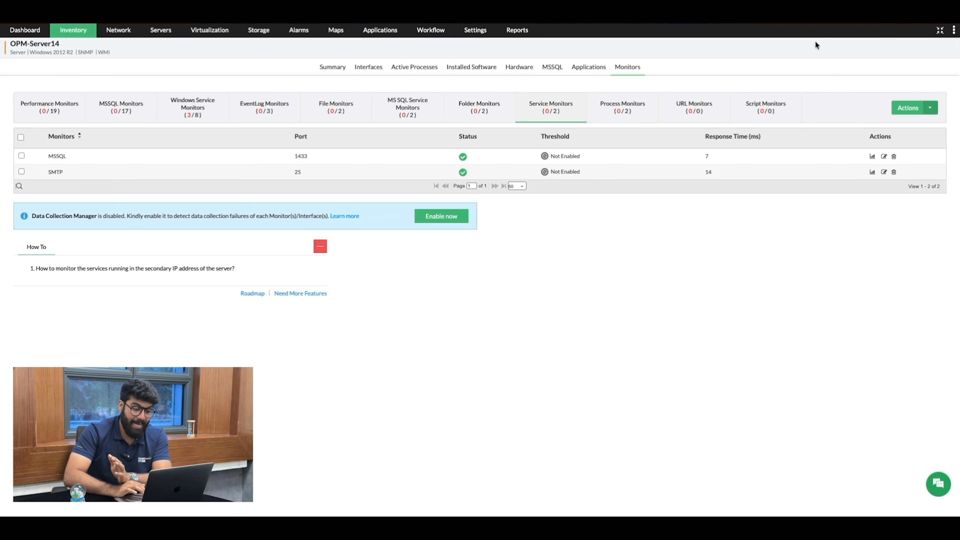
- Show the device's Windows service monitors, view the services available to add, and close the list without adding any
{"action": "left_click", "coordinate": [200, 106]}
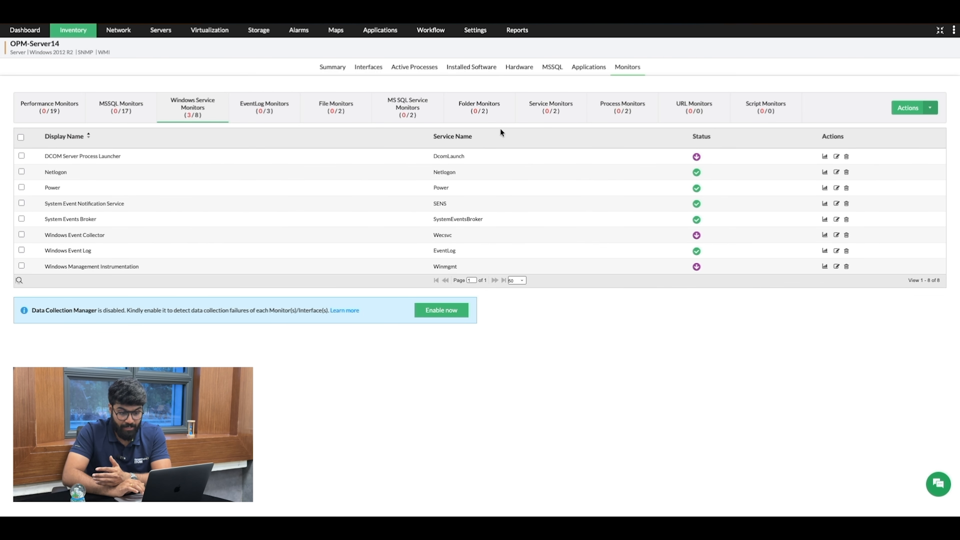
{"action": "left_click", "coordinate": [902, 109]}
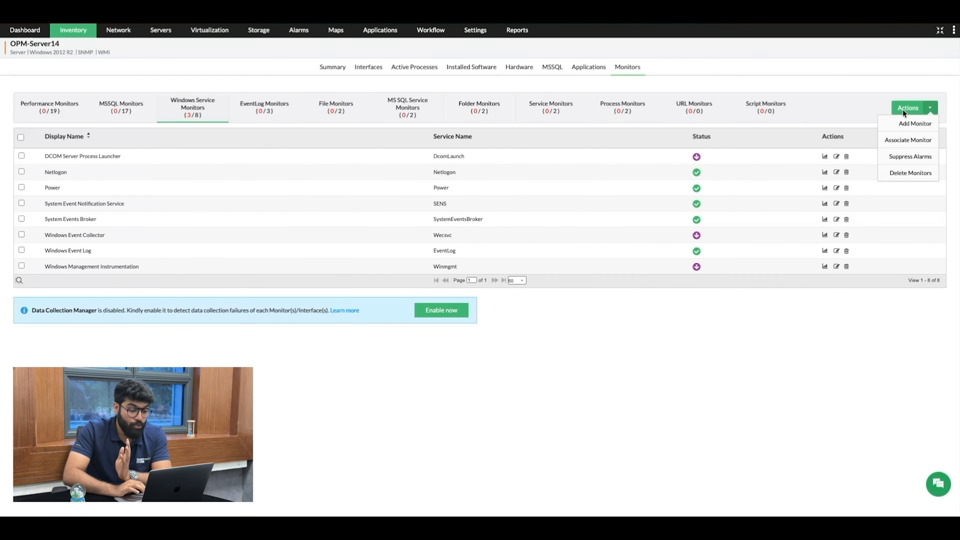
{"action": "left_click", "coordinate": [924, 122]}
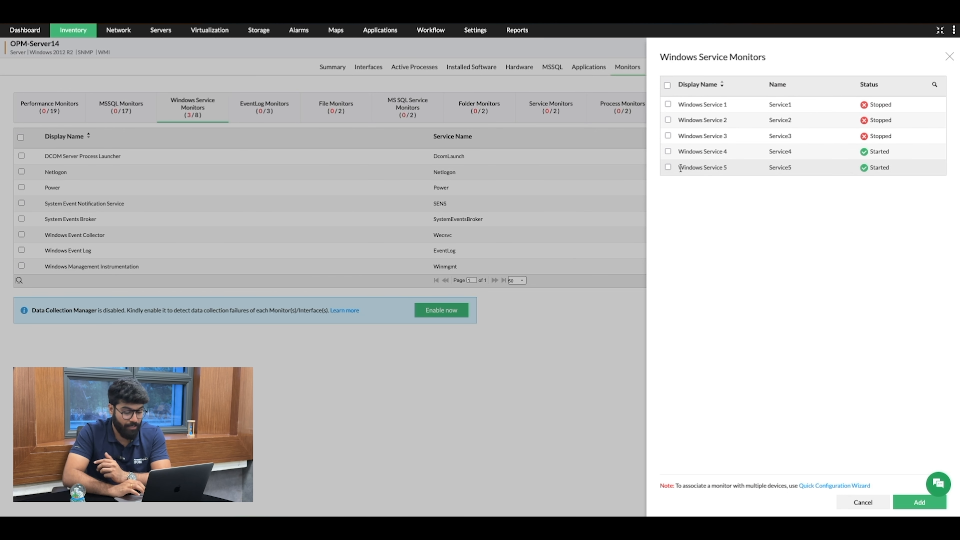
{"action": "left_click", "coordinate": [950, 56]}
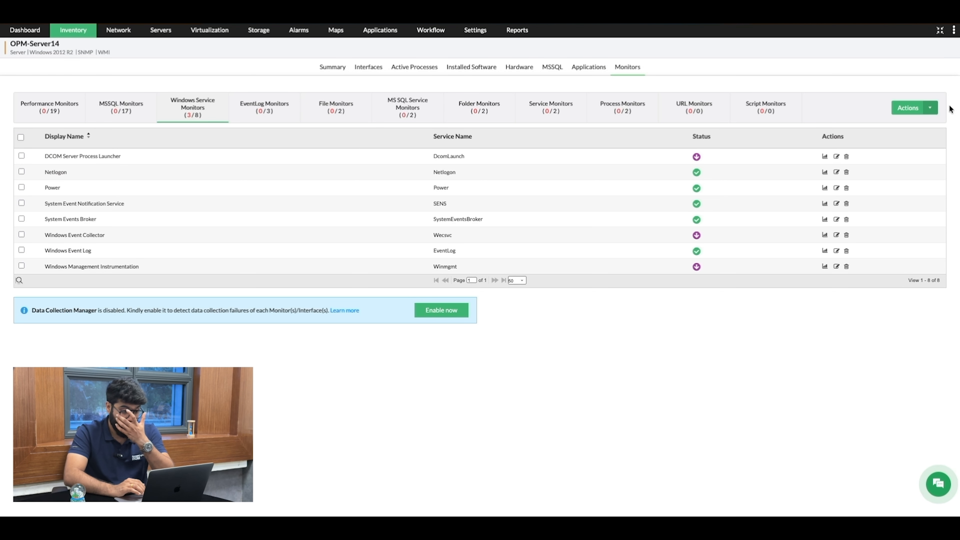
- View the Netlogon monitor's alarm severity options, poll count and service-unavailable actions, and close the editor without saving
{"action": "left_click", "coordinate": [837, 173]}
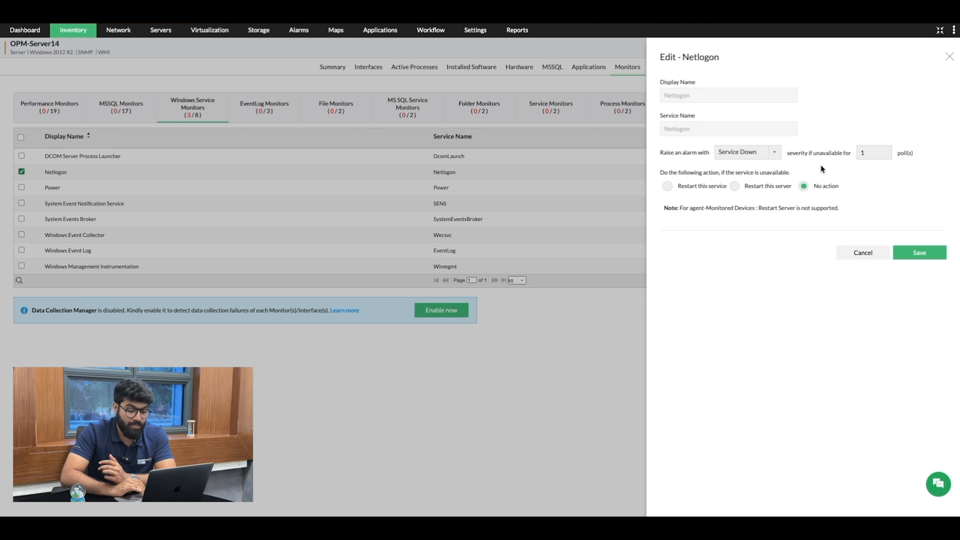
{"action": "left_click", "coordinate": [774, 153]}
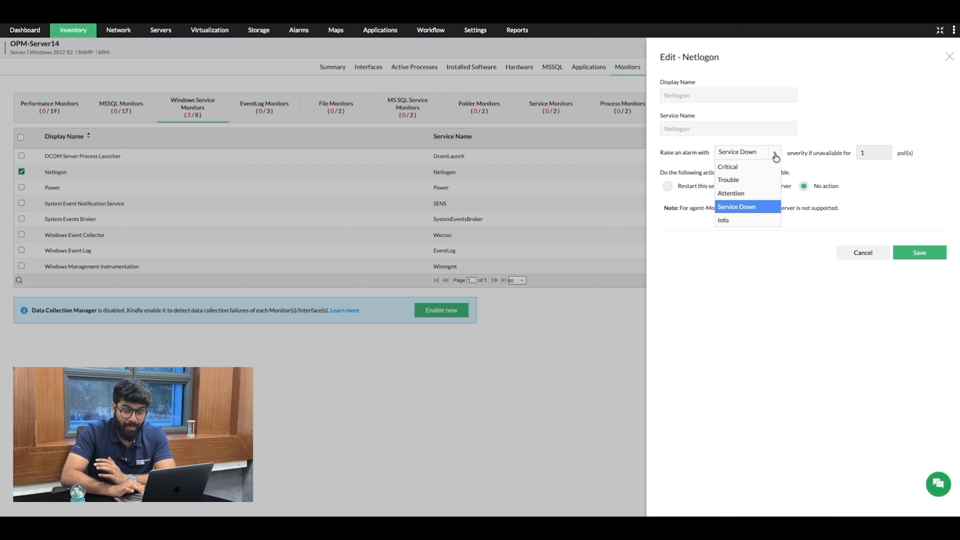
{"action": "left_click", "coordinate": [872, 152]}
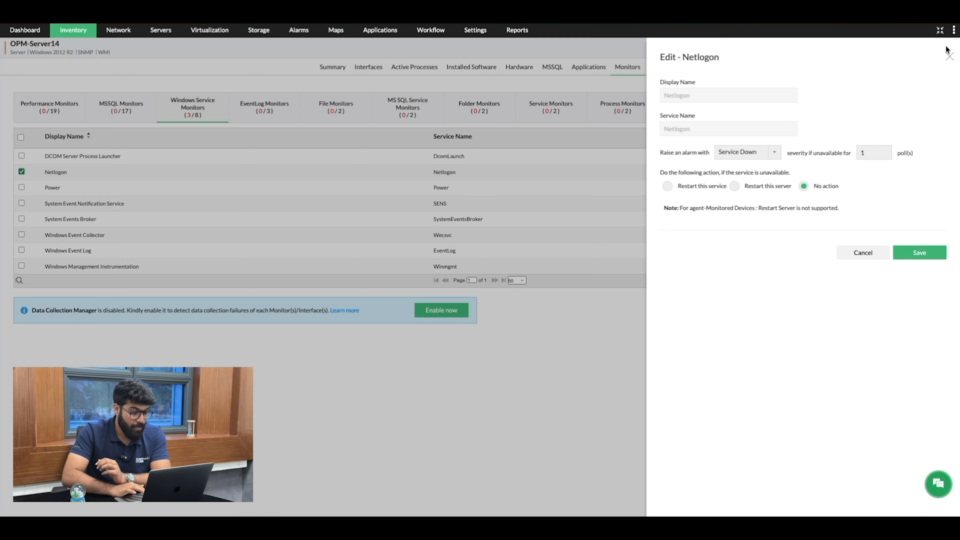
{"action": "left_click", "coordinate": [949, 56]}
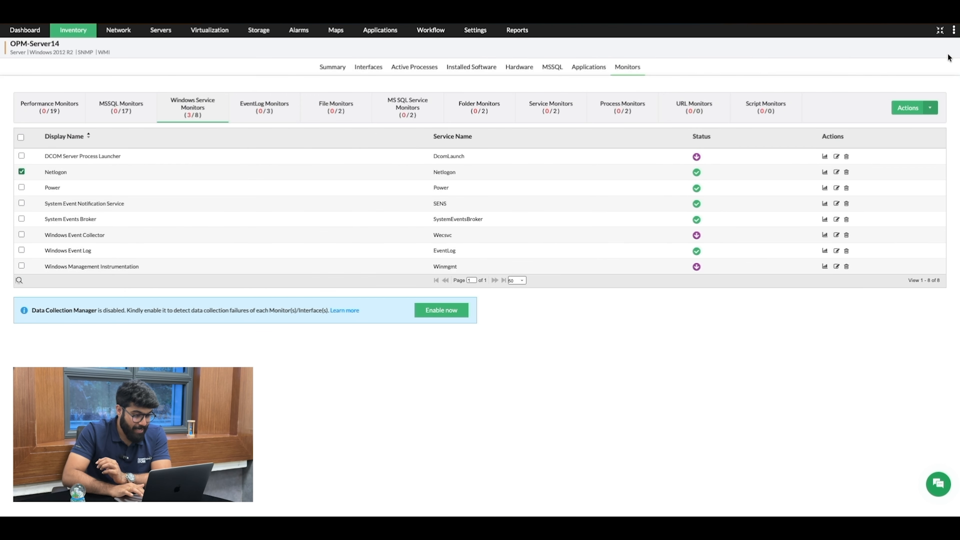
- Open the global Service Monitors settings, view the DNS monitor's port, timeout and alarm settings, and close without saving
{"action": "left_click", "coordinate": [483, 32]}
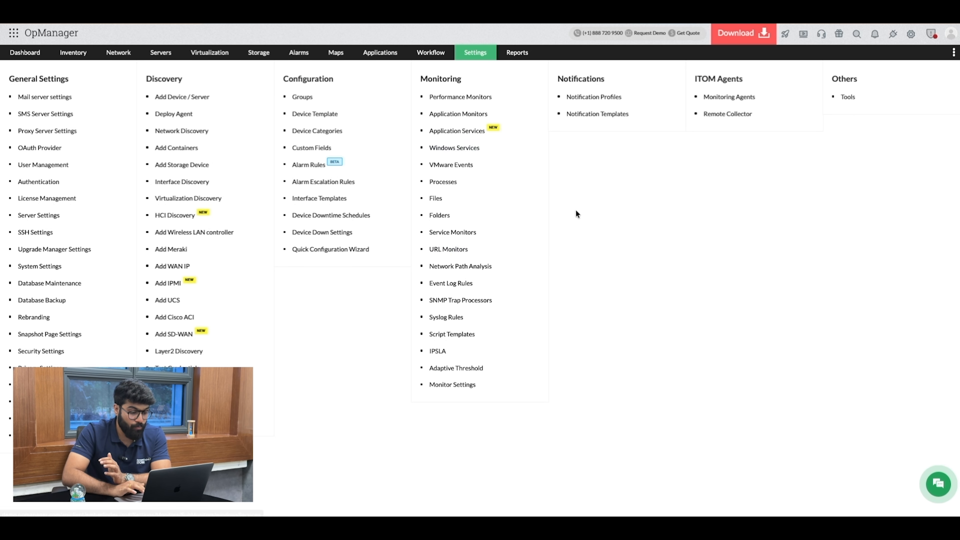
{"action": "left_click", "coordinate": [422, 237]}
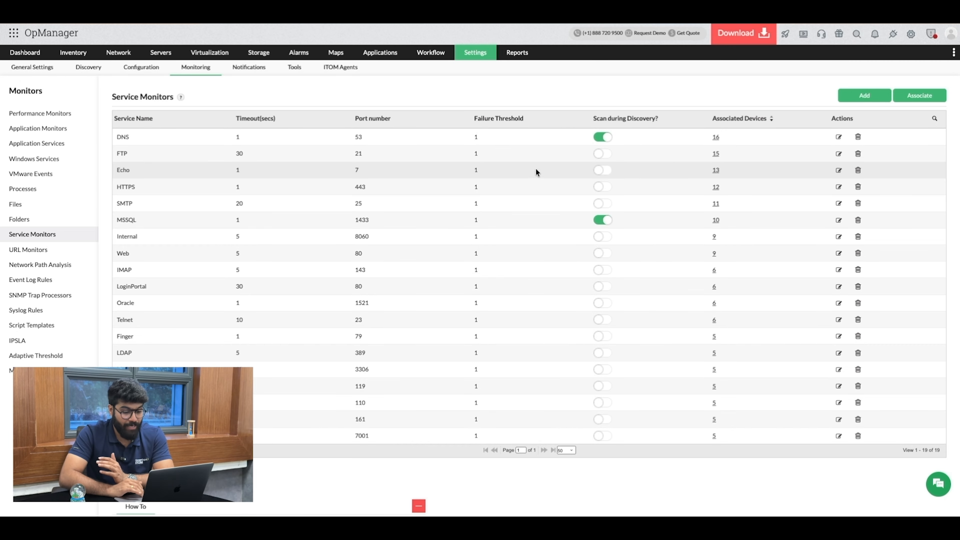
{"action": "left_click", "coordinate": [837, 137]}
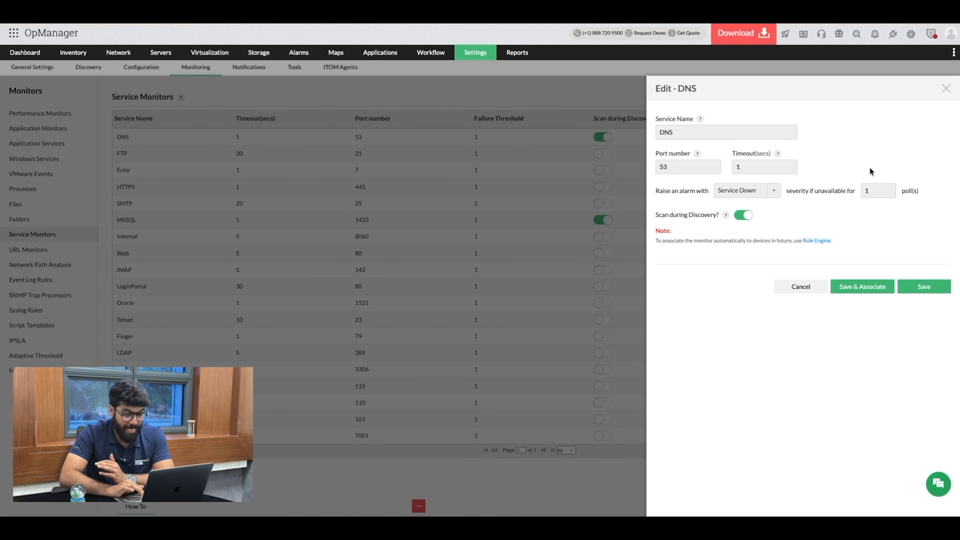
{"action": "left_click", "coordinate": [946, 89]}
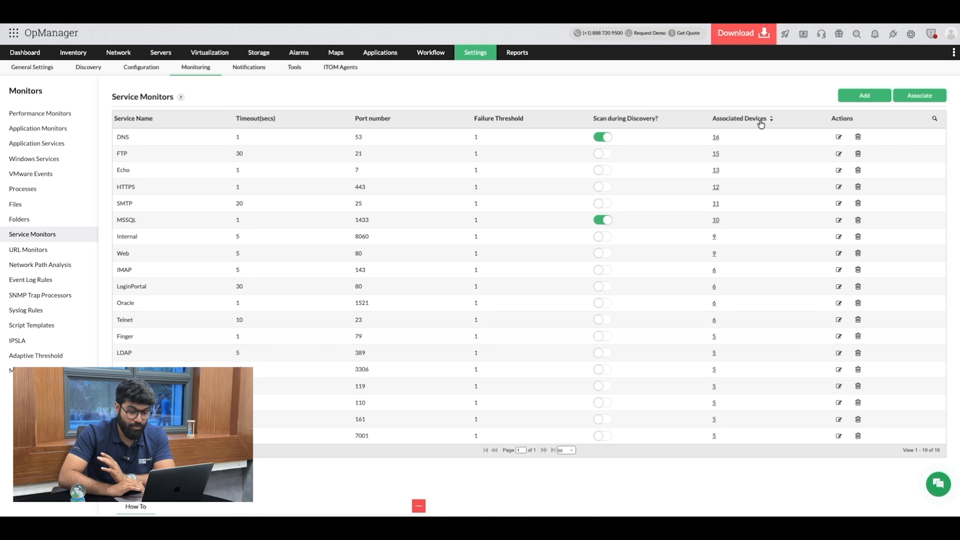
- View the available and selected devices for associating the DNS service monitor, and close without saving
{"action": "left_click", "coordinate": [919, 95]}
{"action": "left_click", "coordinate": [778, 130]}
{"action": "left_click", "coordinate": [747, 159]}
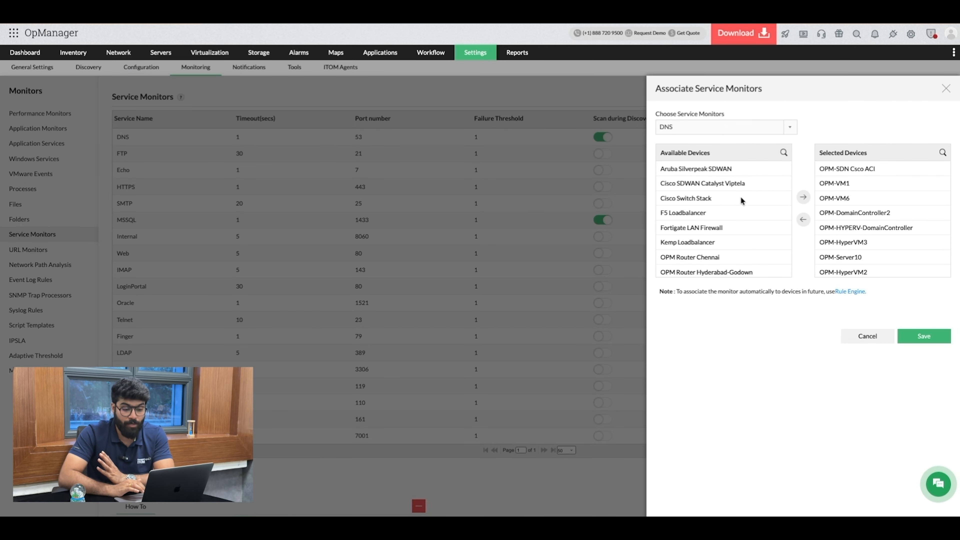
{"action": "left_click", "coordinate": [948, 88]}
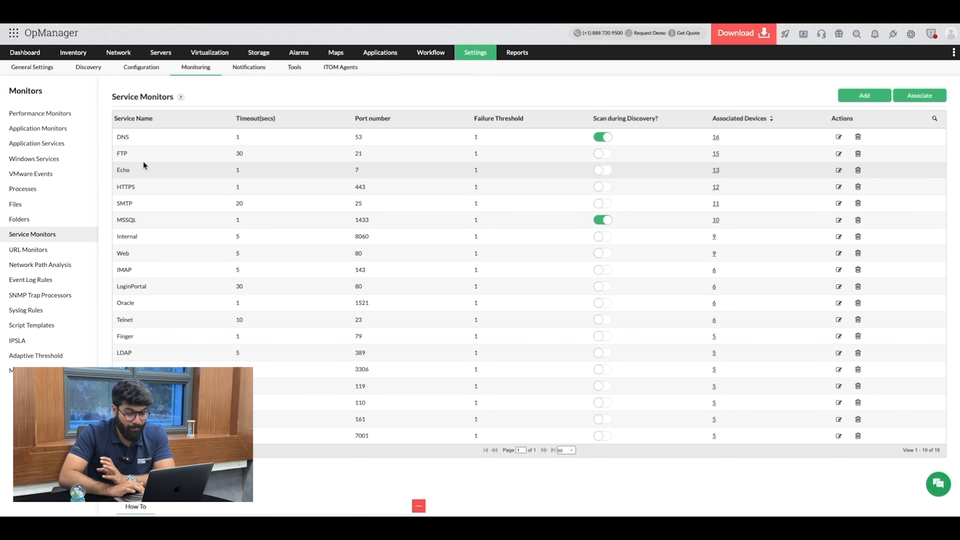
- Show the global process templates and the global list of Windows service monitors
{"action": "left_click", "coordinate": [16, 192]}
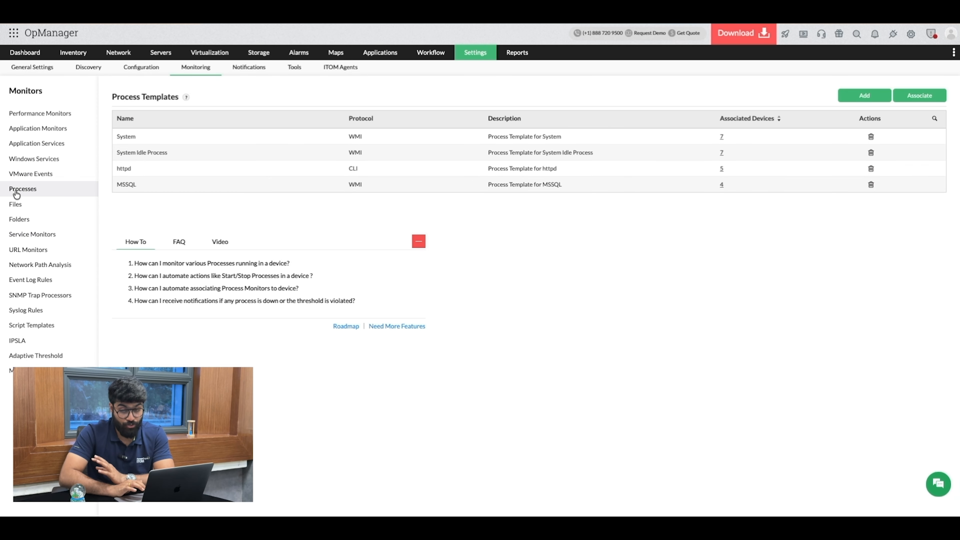
{"action": "left_click", "coordinate": [28, 162]}
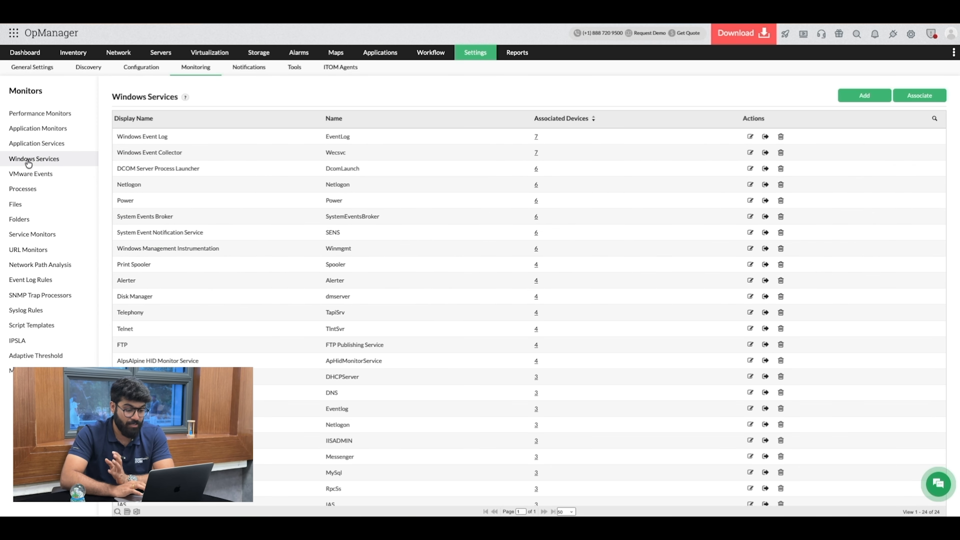